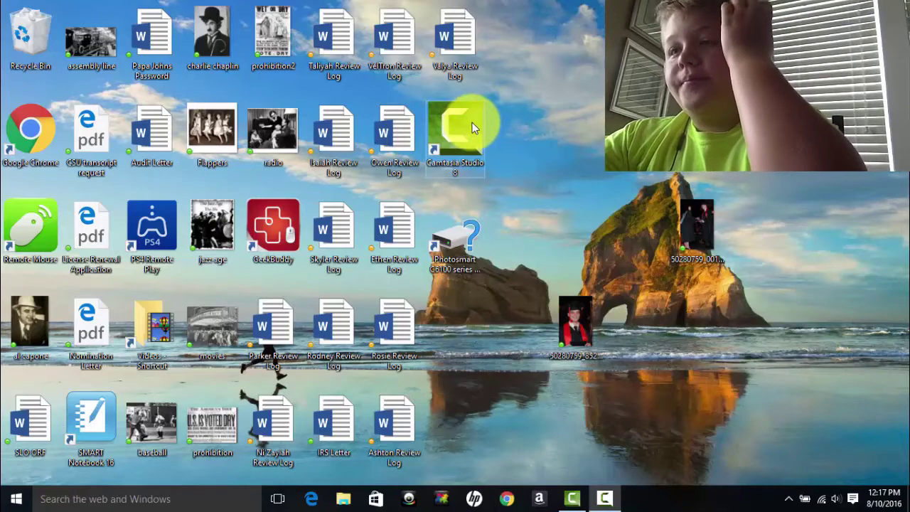
Select the desktop Camtasia Studio shortcut, then restore the empty project window from the taskbar
click(575, 498)
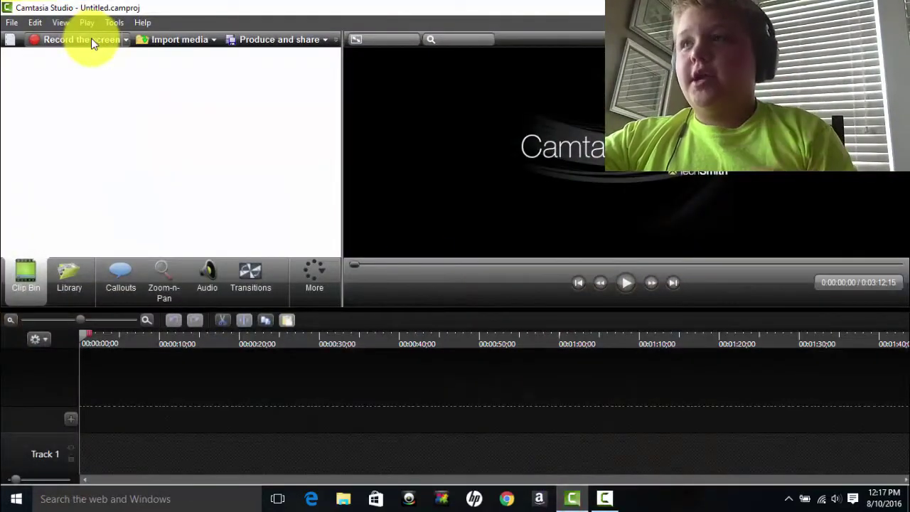
click(575, 498)
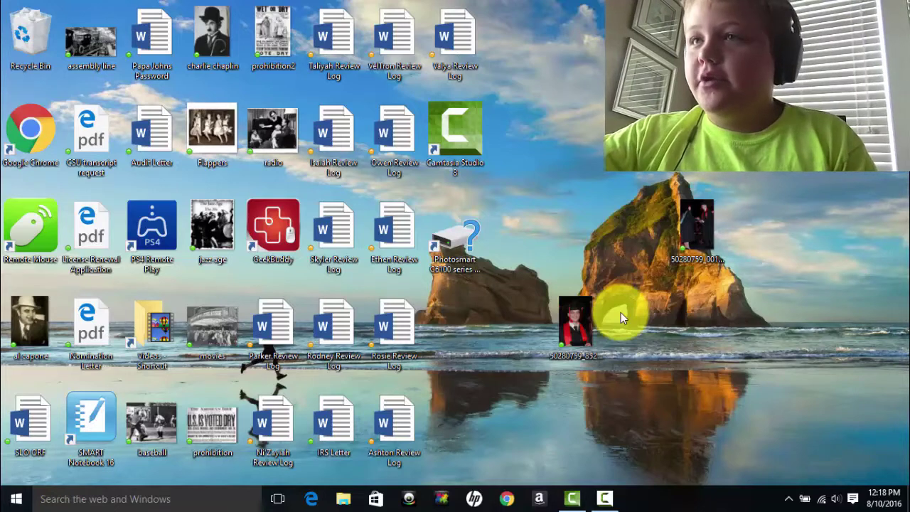
click(462, 134)
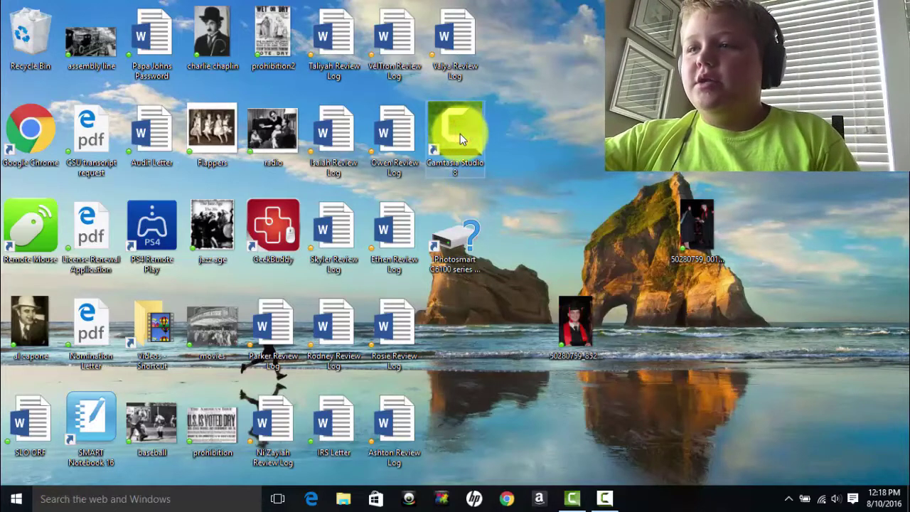
click(571, 498)
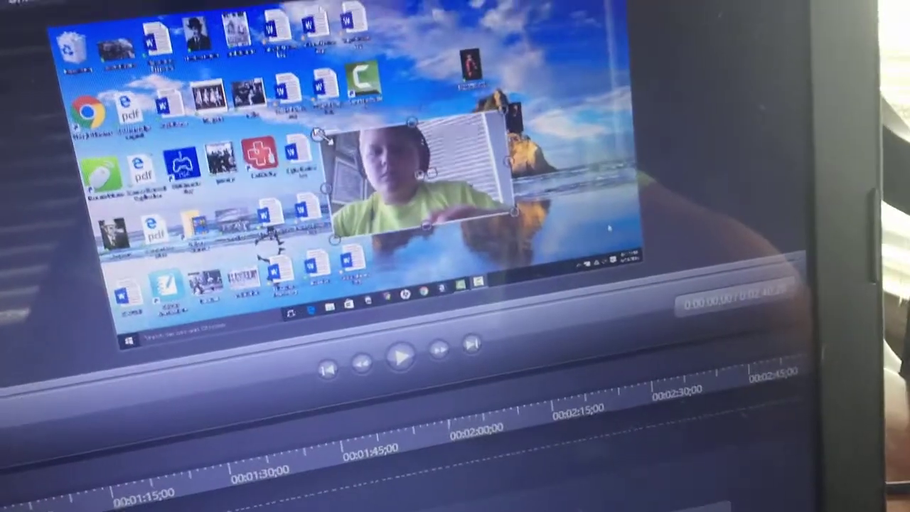
Resize the webcam clip into a small picture-in-picture inset at the top-right of the preview
mouse_move(288, 91)
mouse_down()
mouse_move(322, 135)
mouse_move(387, 173)
mouse_move(375, 146)
mouse_up()
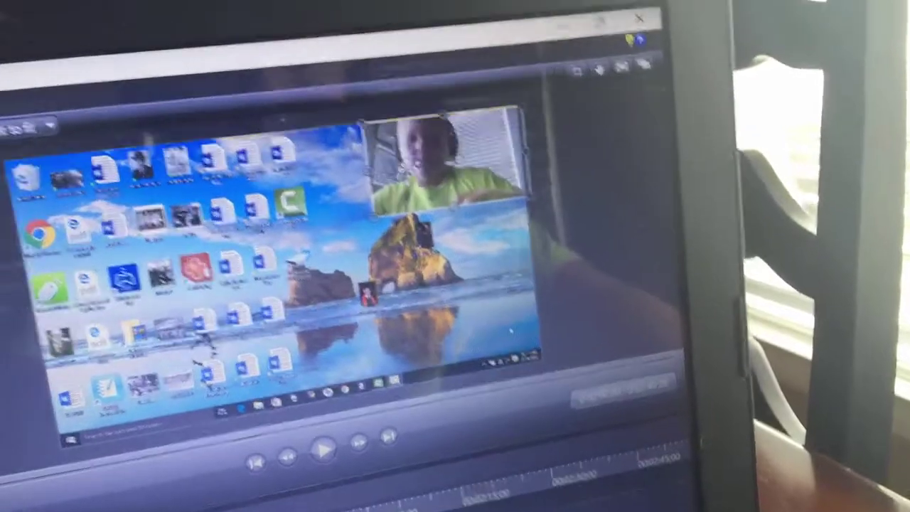